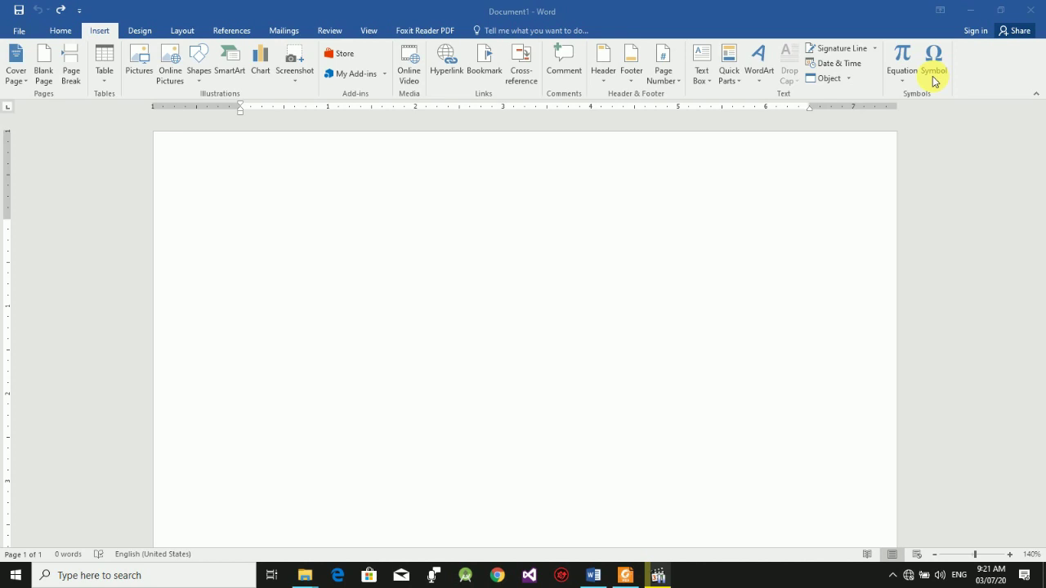
- Click into blank Document1 to focus the Word window with the Insert tab showing
left_click(932, 76)
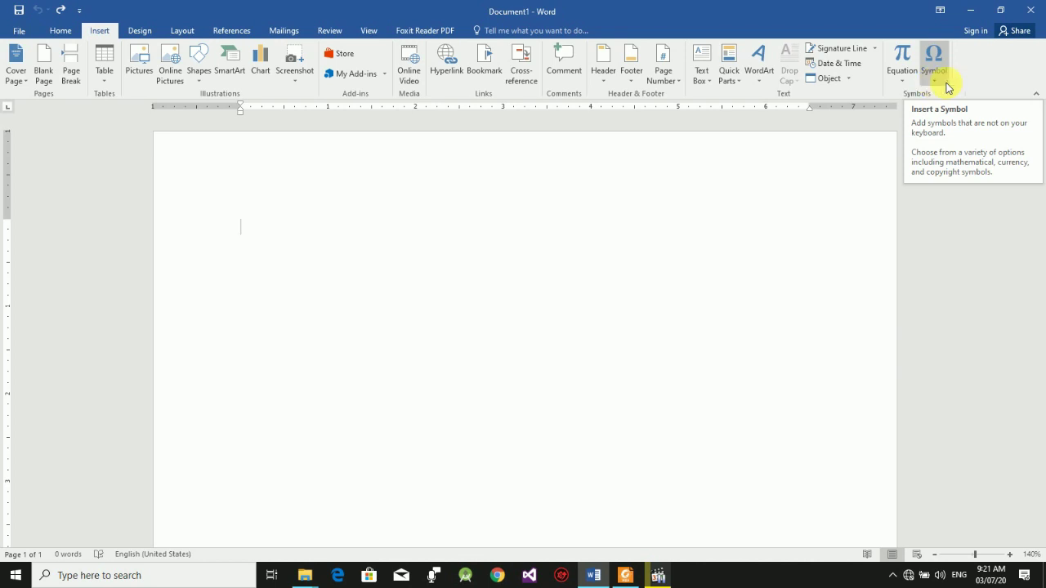
- Open the Symbol gallery of common symbols such as Ω, β, €, ±, µ and π
left_click(936, 82)
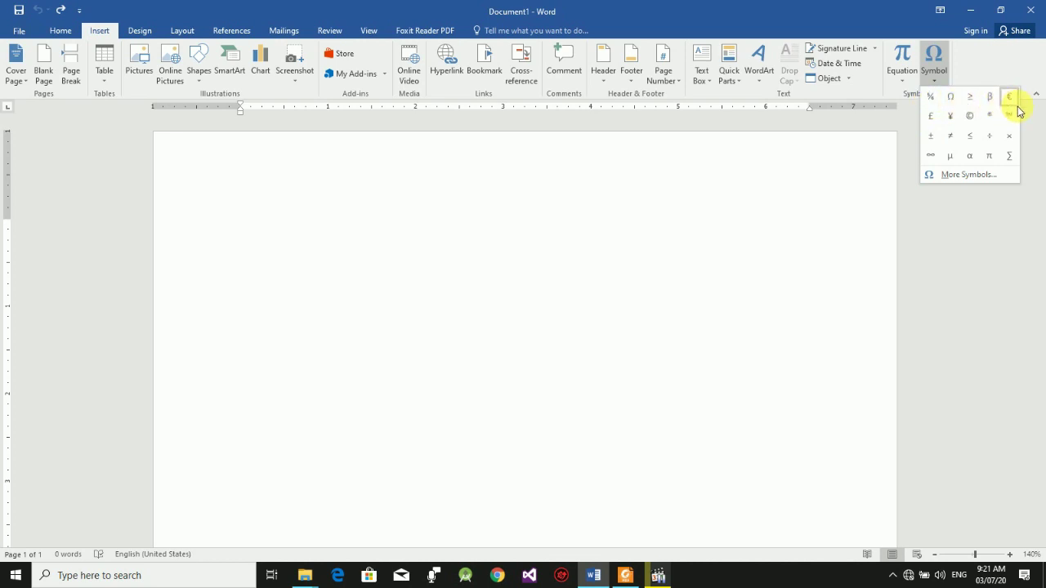
- Insert the Coptic capital letter Shei (Ϣ) from More Symbols, then start a new line
left_click(953, 175)
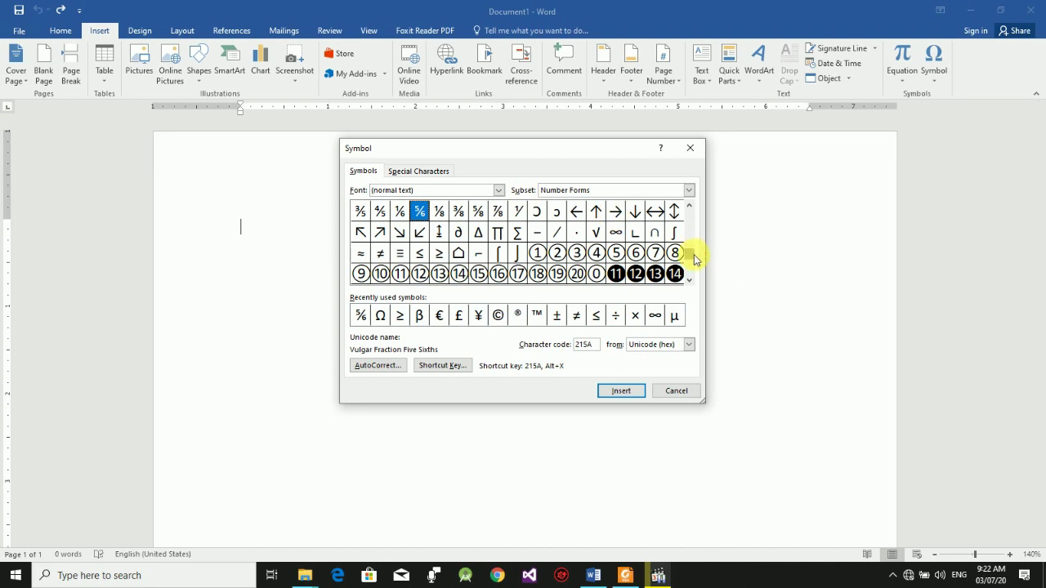
left_click_drag(694, 239, 693, 216)
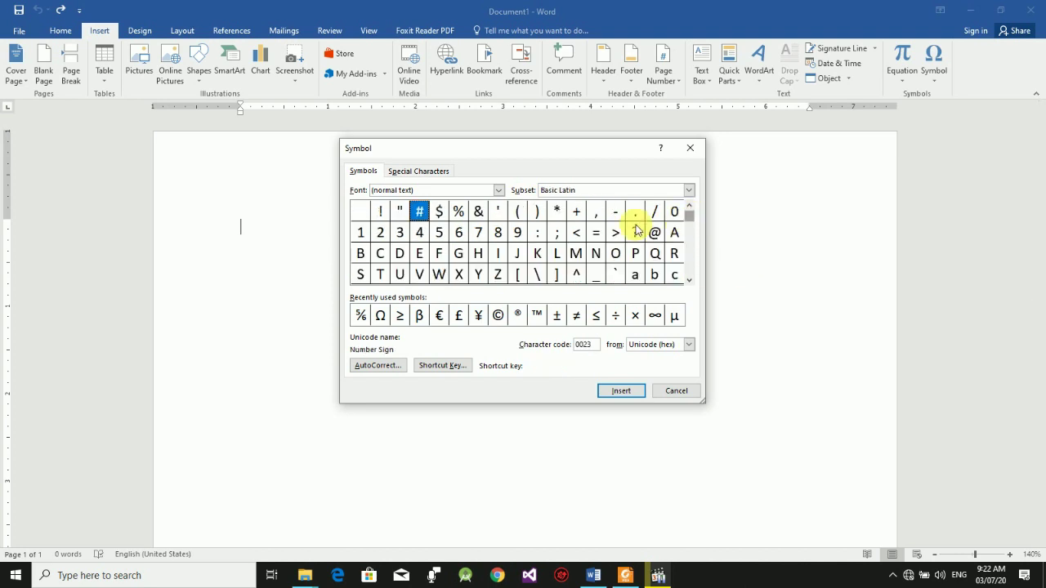
key("Down")
key("Down")
key("Down")
key("Down")
key("Down")
key("Down")
key("Down")
key("Down")
key("Down")
key("Down")
key("Down")
key("Down")
key("Down")
key("Down")
key("Down")
key("Down")
key("Down")
key("Down")
key("Down")
key("Down")
key("Down")
key("Down")
key("Down")
key("Down")
key("Down")
key("Down")
key("Down")
key("Down")
key("Down")
key("Down")
key("Down")
key("Down")
key("Down")
key("Down")
key("Down")
key("Down")
key("Down")
key("Down")
key("Down")
key("Down")
key("Down")
key("Down")
key("Down")
key("Down")
key("Down")
key("Down")
key("Down")
key("Down")
key("Down")
key("Down")
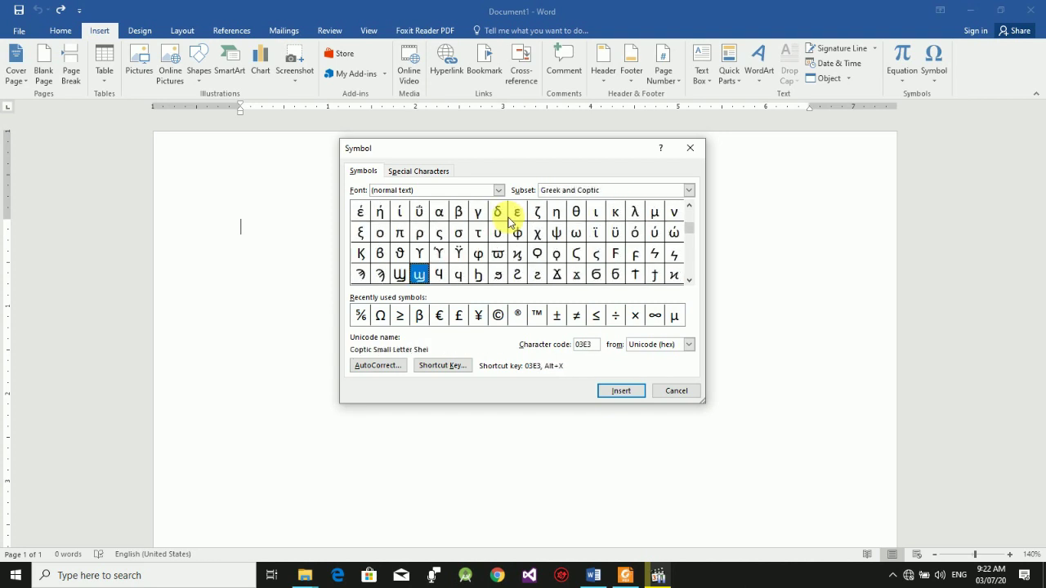
left_click(399, 277)
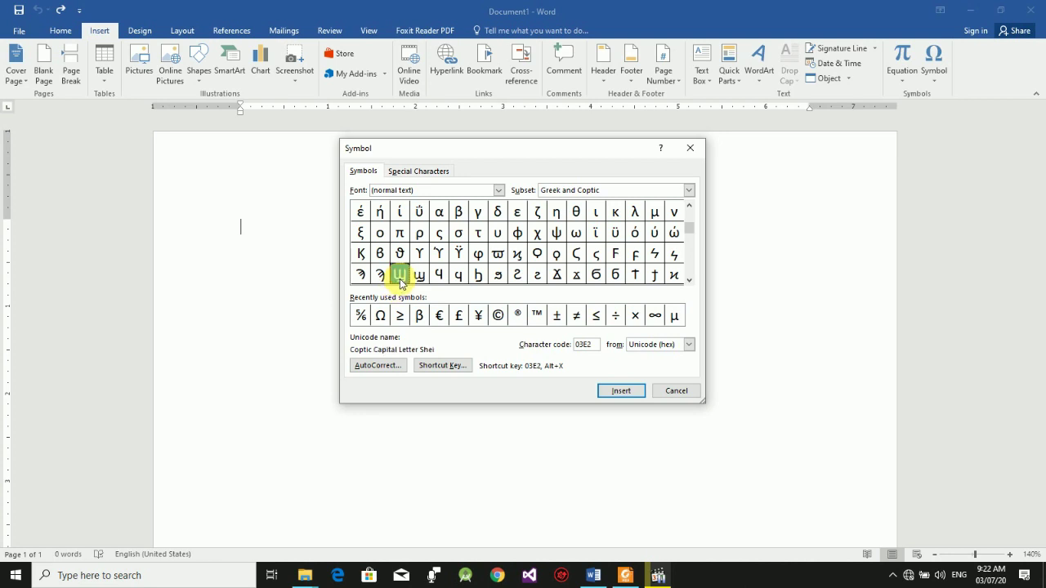
left_click(608, 394)
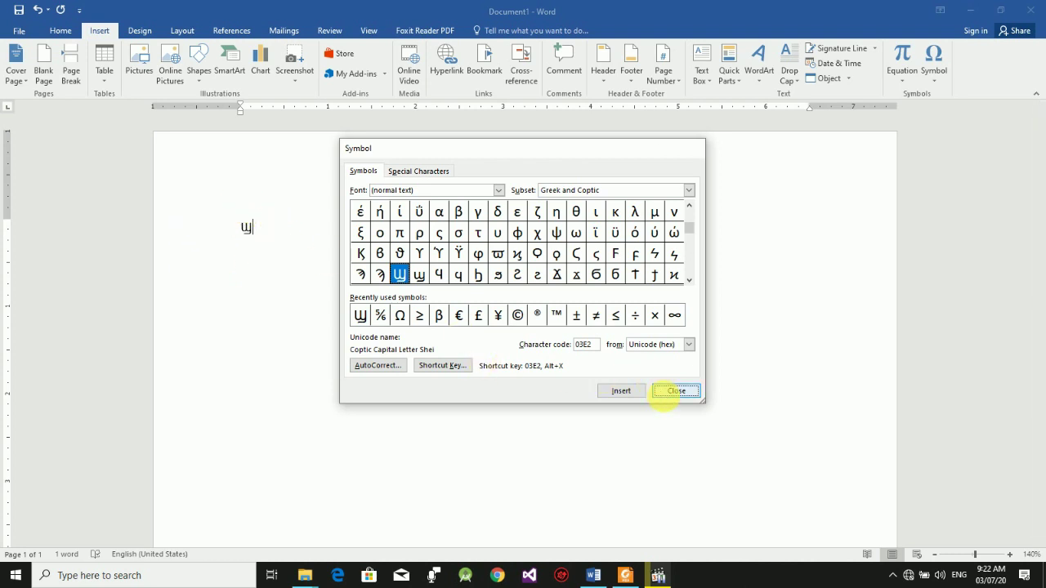
left_click(666, 393)
key("Return")
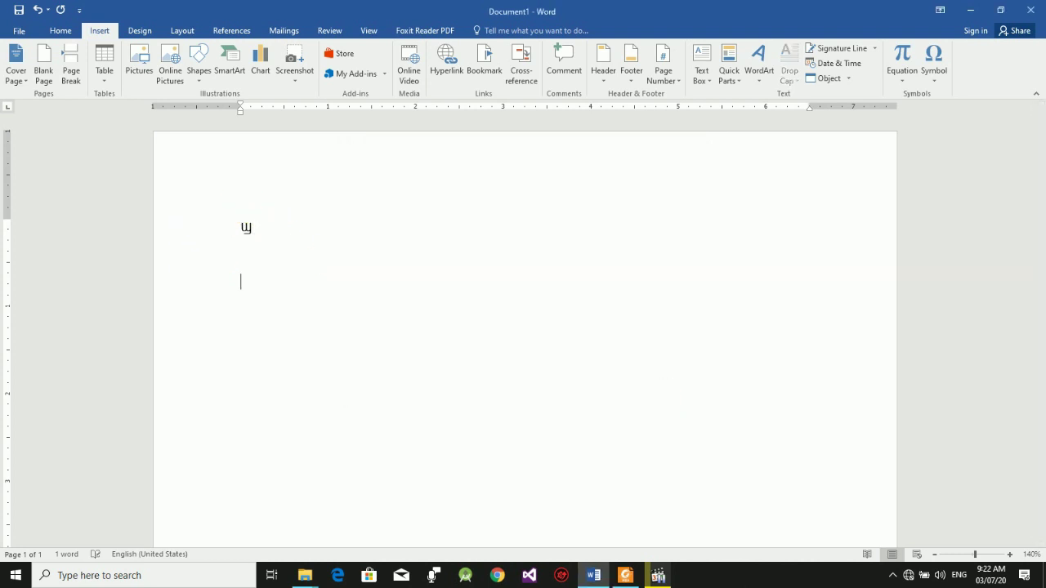
- Insert Cyrillic Lje (Љ), the Yen sign (¥) and Cyrillic Zhe (Ж) in a row
left_click(937, 82)
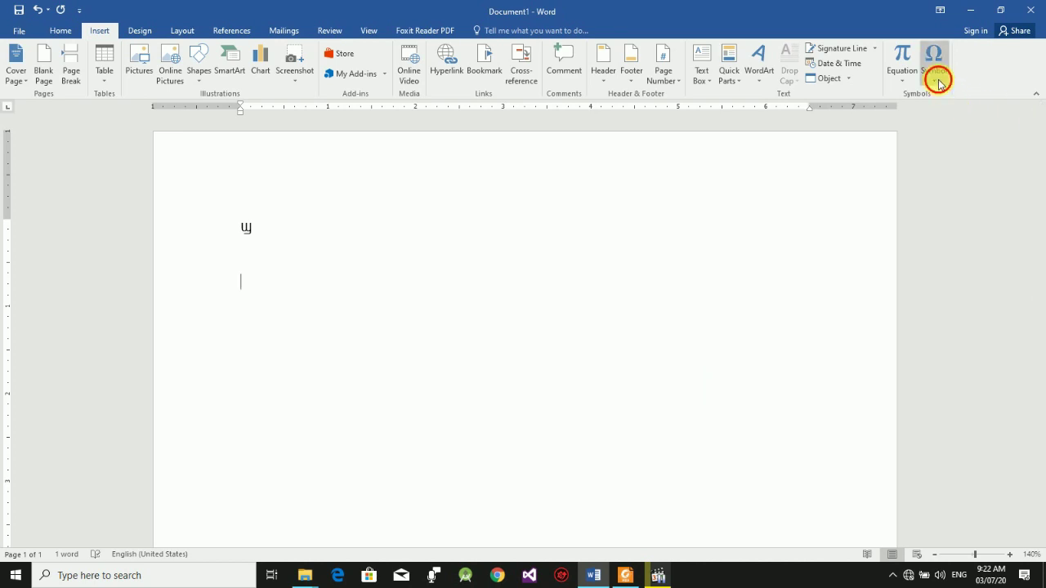
left_click(952, 173)
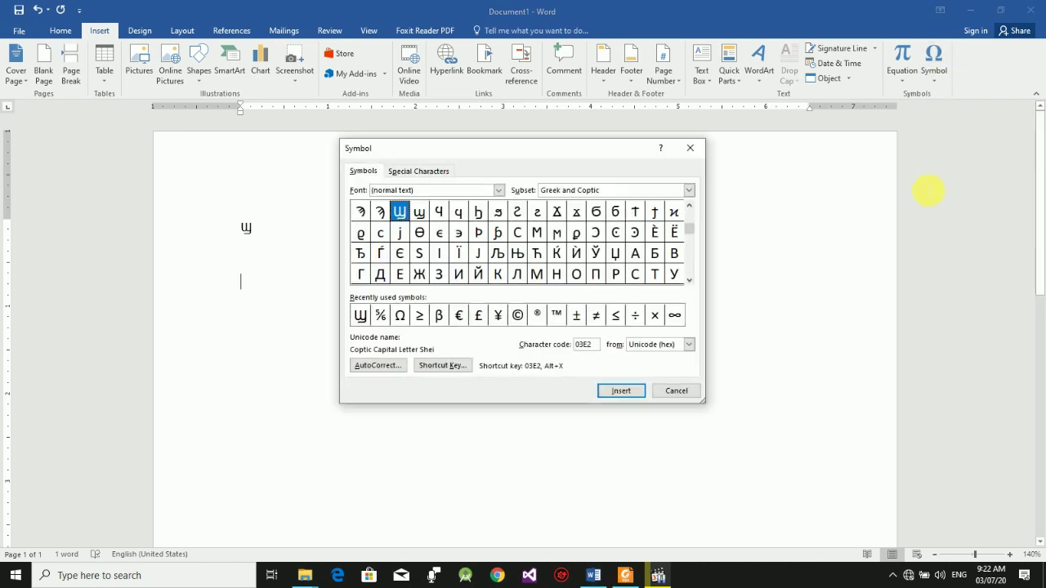
left_click(500, 259)
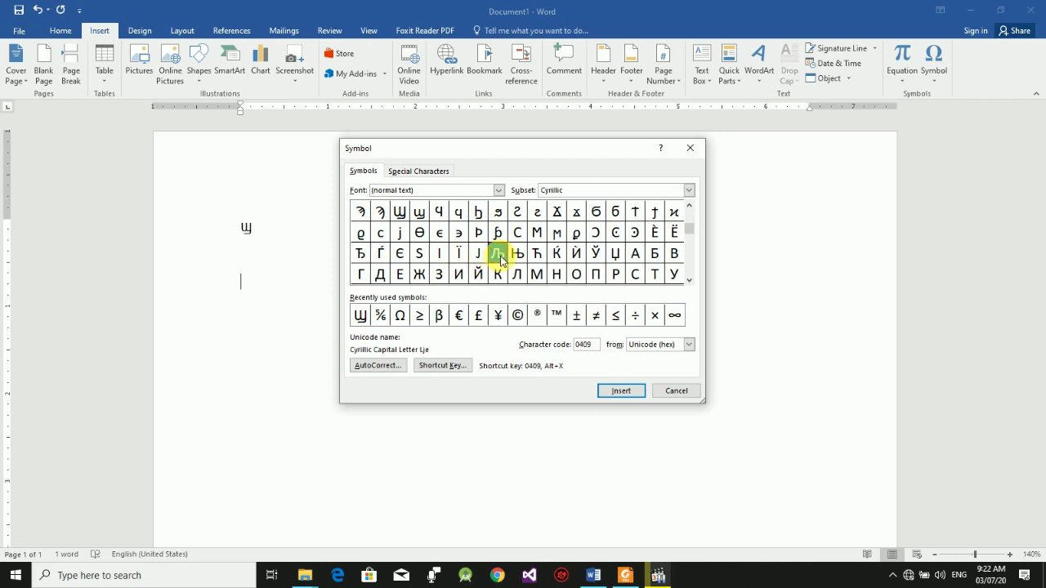
left_click(608, 398)
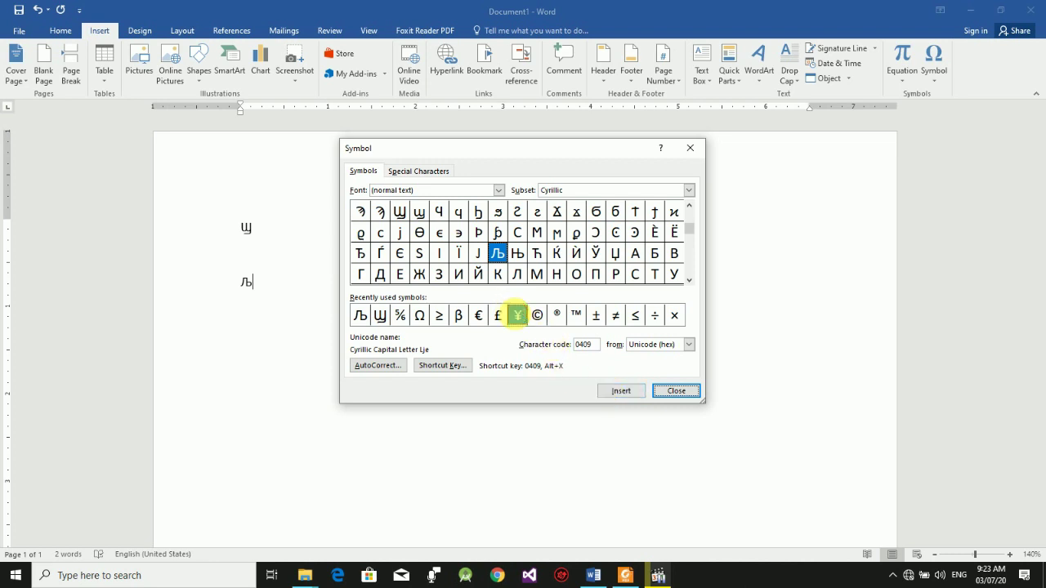
left_click(517, 317)
left_click(604, 394)
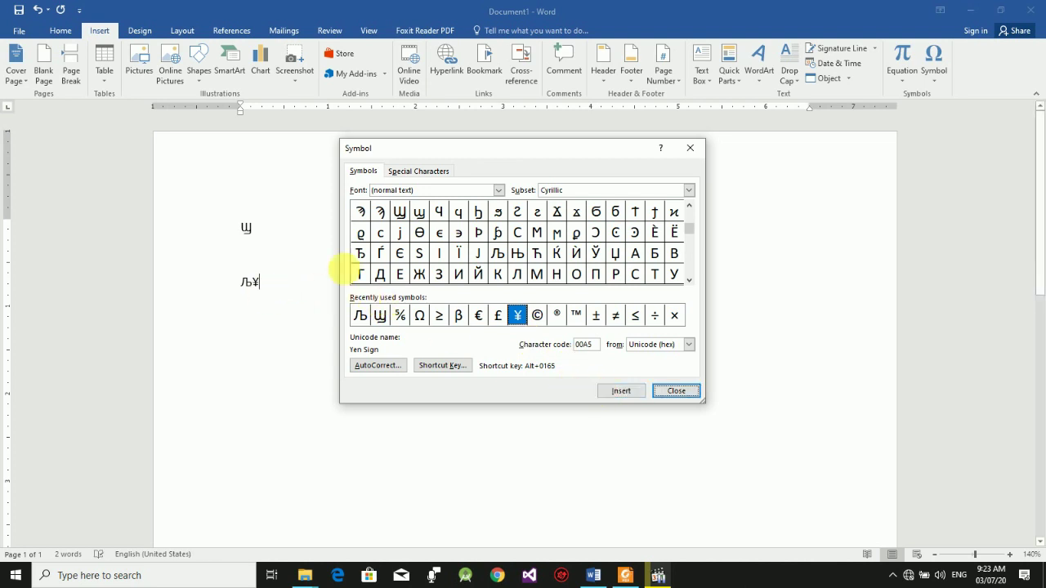
left_click(419, 273)
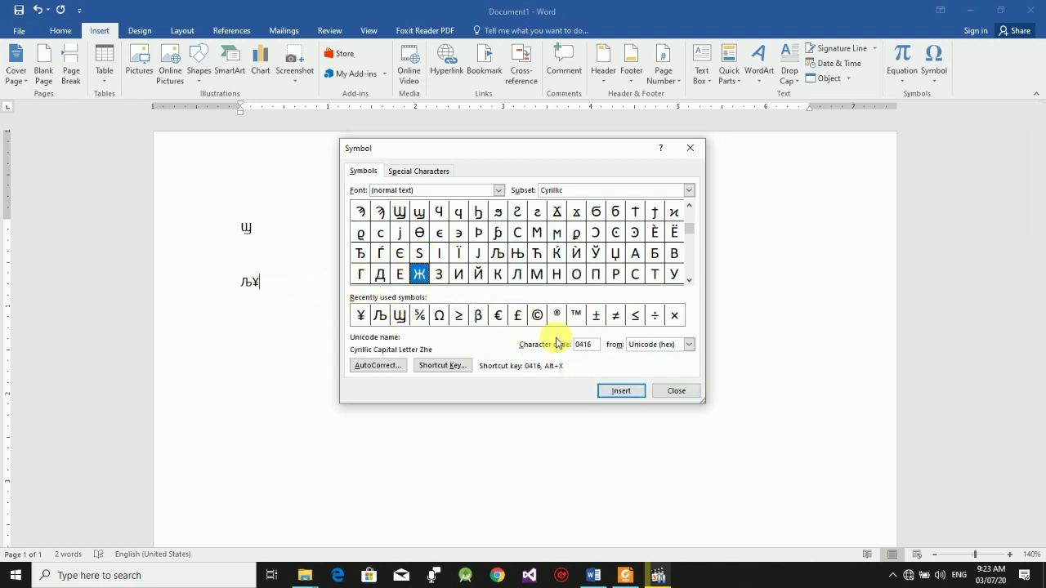
left_click(622, 391)
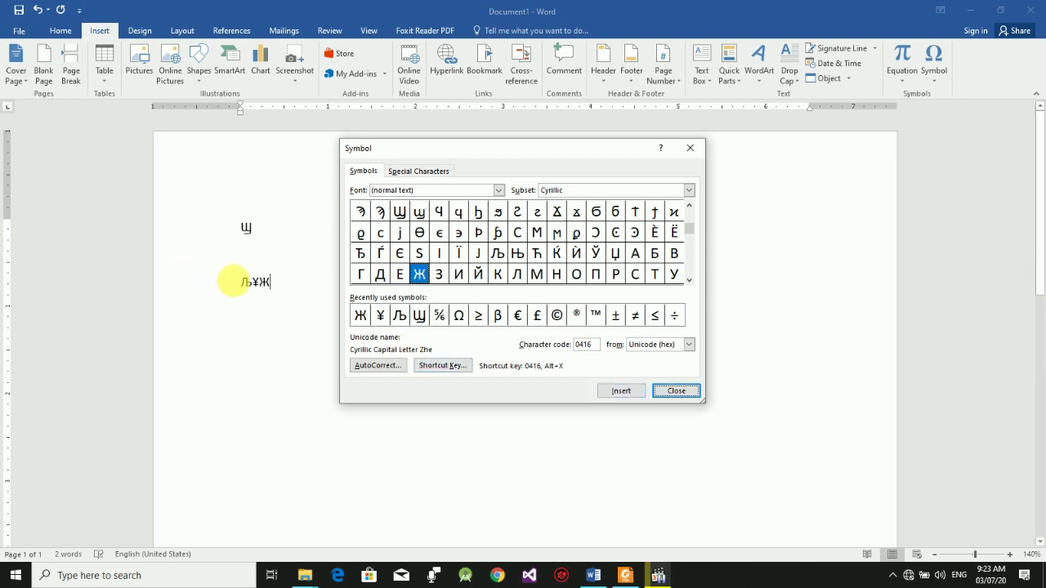
left_click(675, 391)
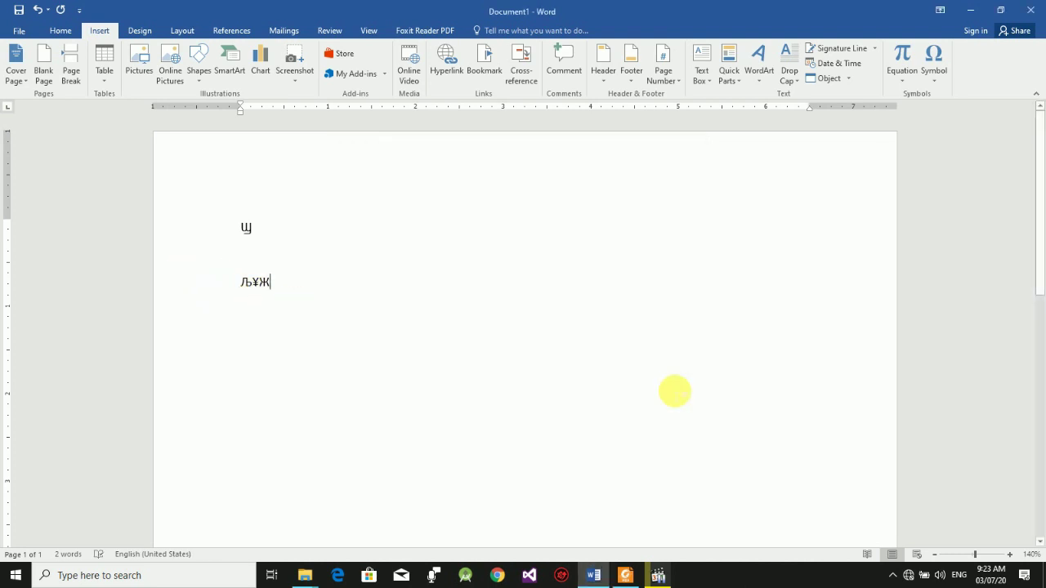
- Start a third line and insert the Cyrillic capital letter Ef (Ф) from More Symbols
key("Return")
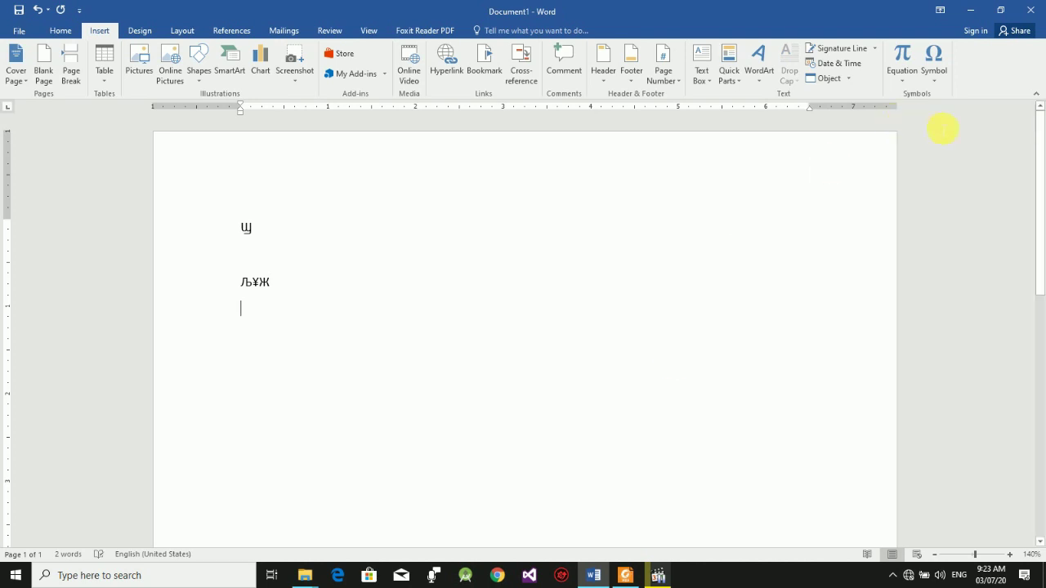
left_click(933, 74)
left_click(961, 174)
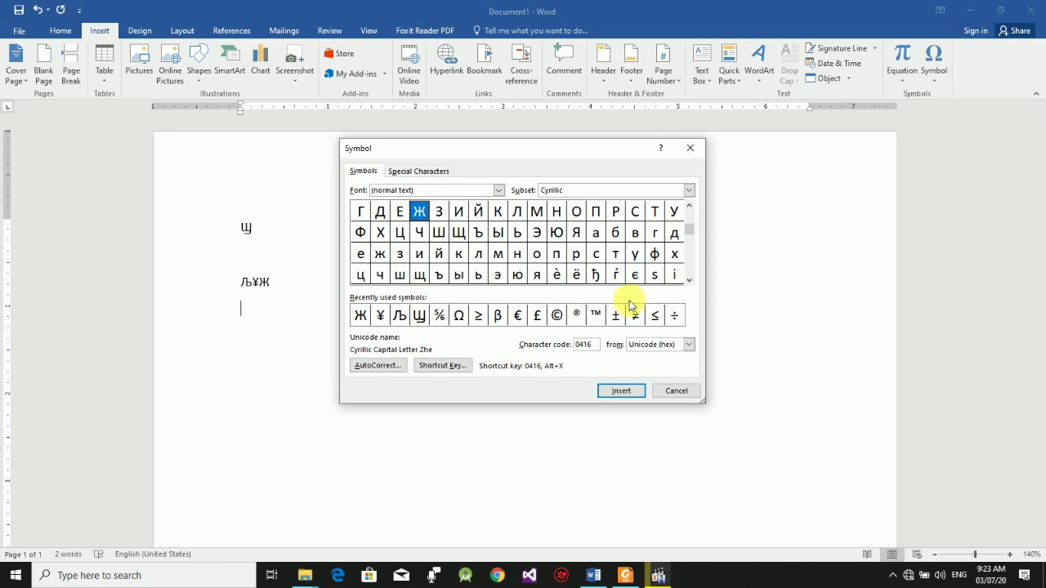
left_click(361, 237)
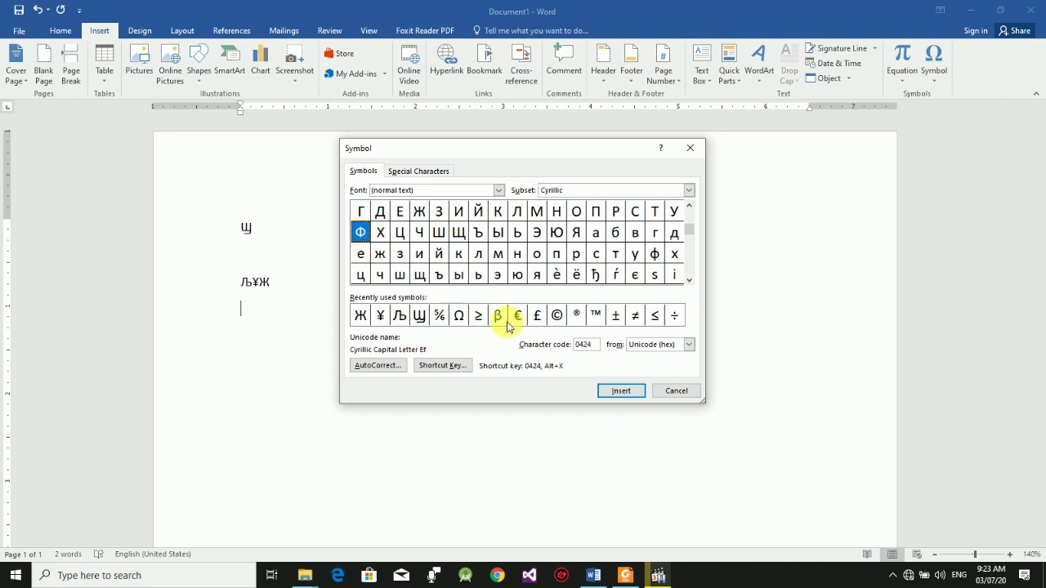
left_click(602, 392)
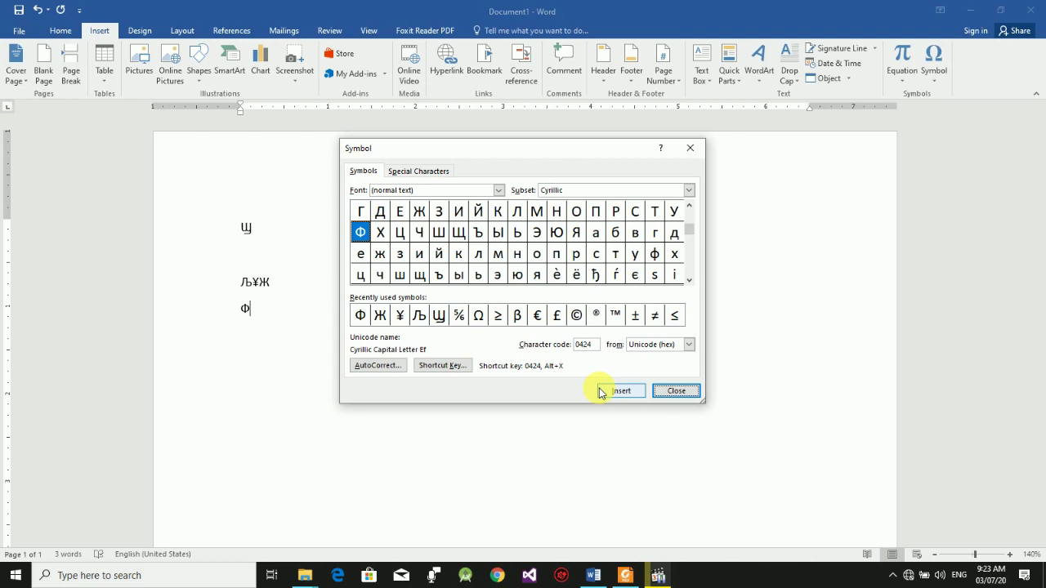
left_click(602, 392)
- Close the Symbol dialog, leaving Ϣ, Љ¥Ж and Ф on three lines
left_click(691, 391)
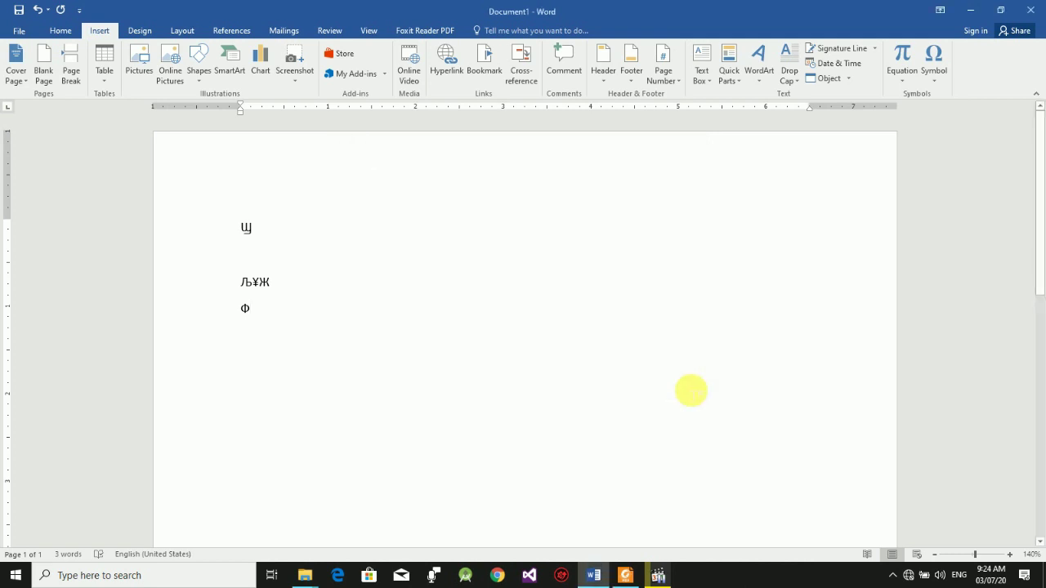